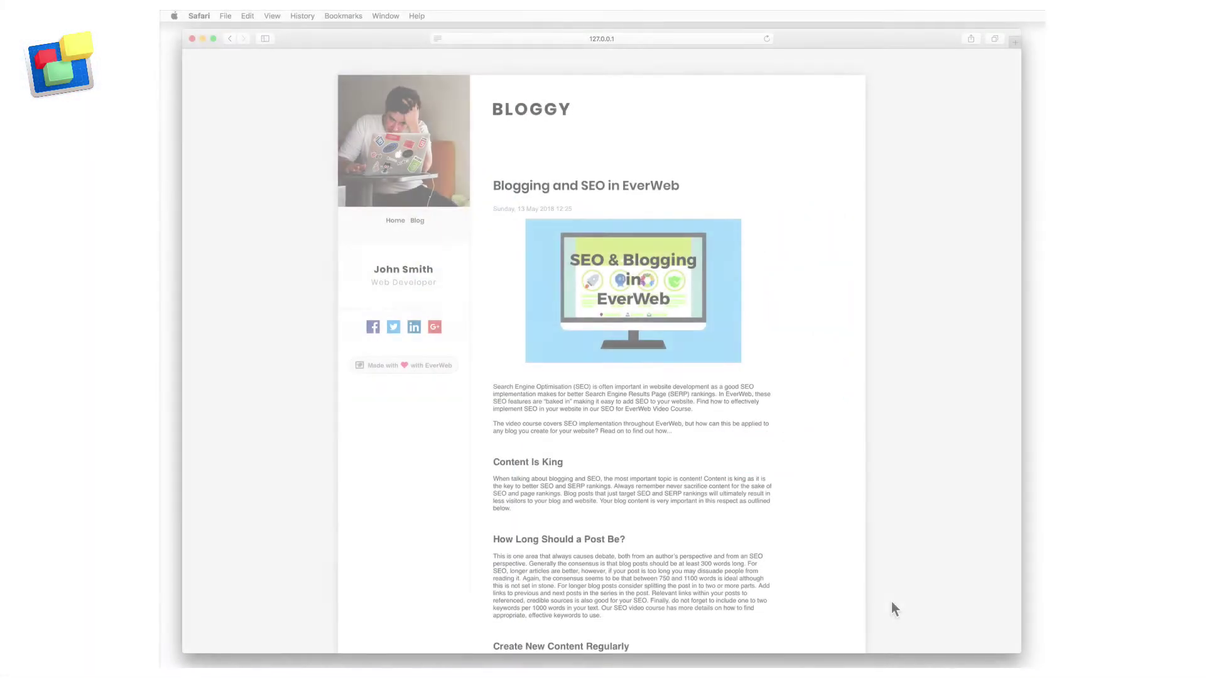
Read through the SEO and navigation-widget Bloggy posts in Safari
scroll(891, 601, down, 3)
scroll(891, 601, down, 2)
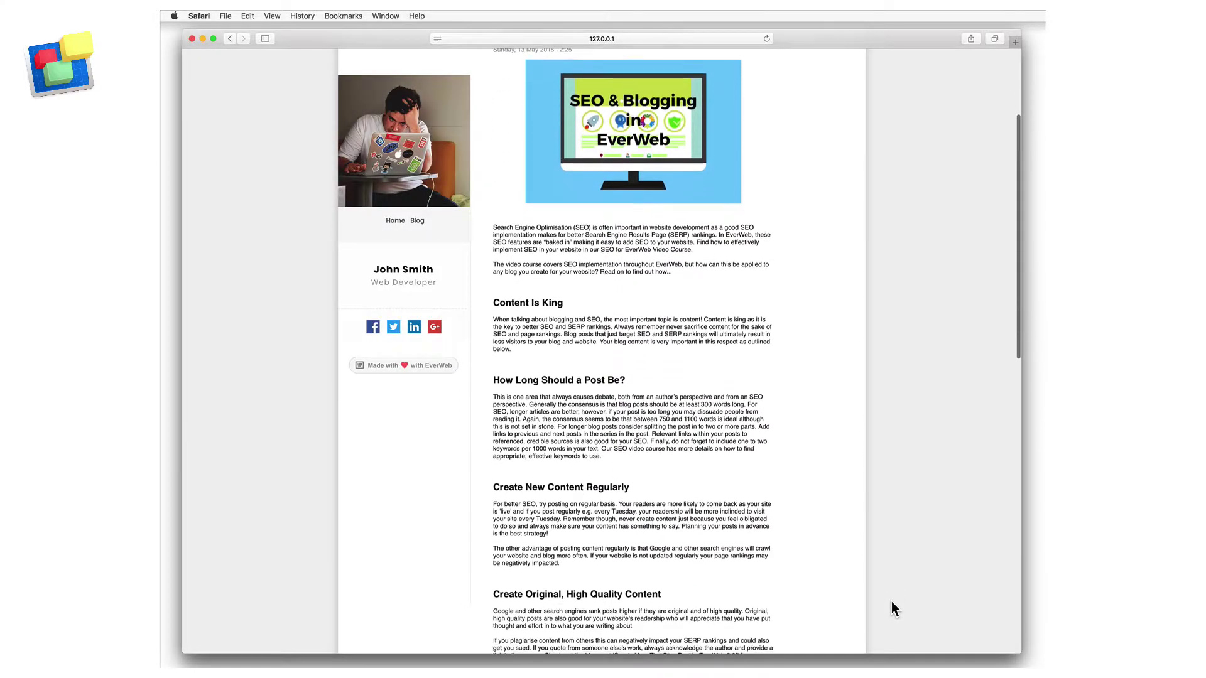
scroll(892, 603, down, 1)
scroll(892, 603, down, 2)
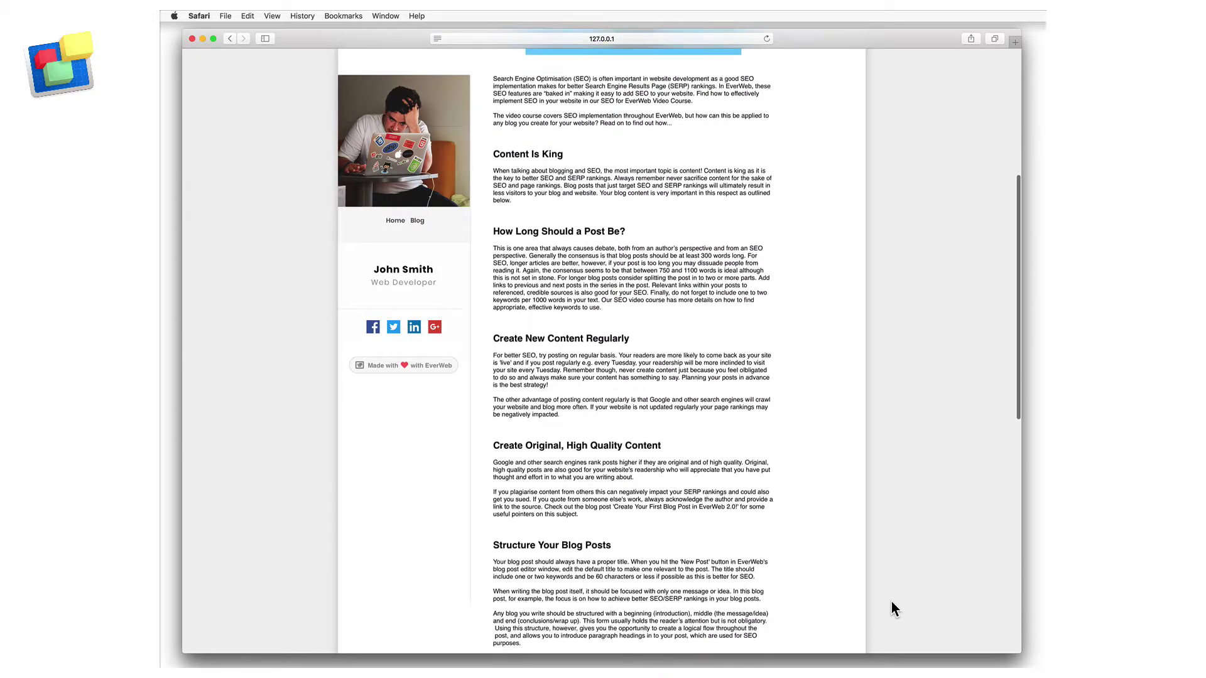
scroll(892, 603, down, 1)
scroll(892, 603, down, 2)
scroll(891, 601, down, 4)
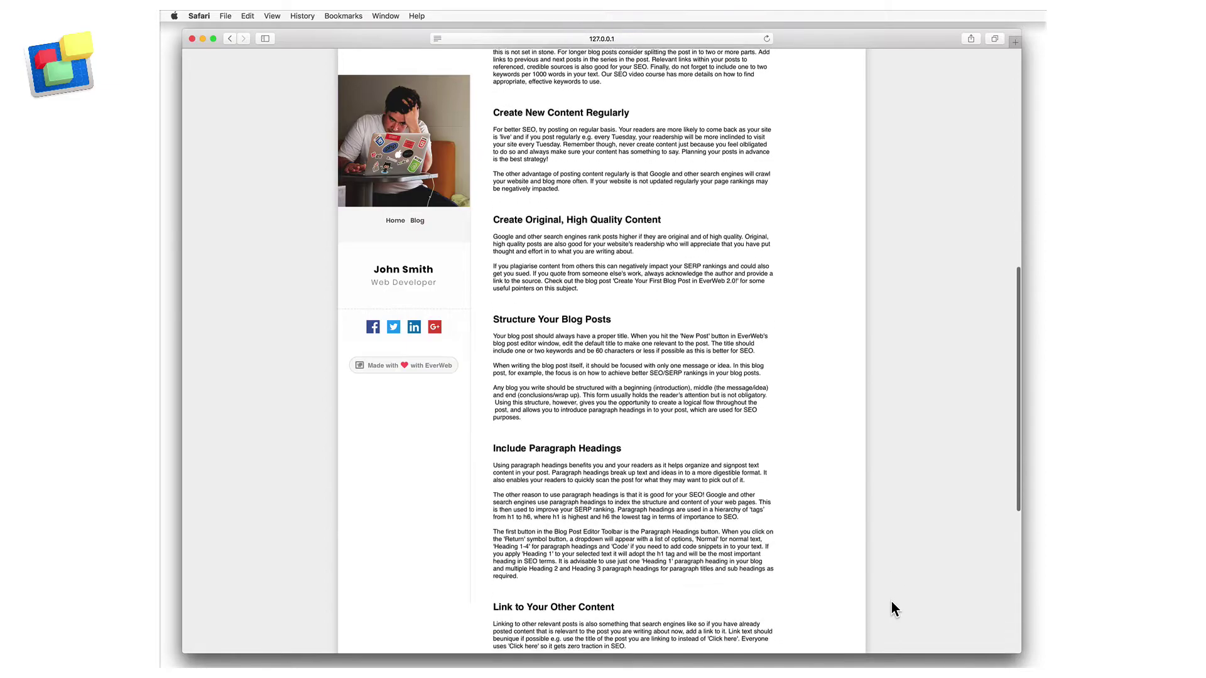
scroll(891, 601, down, 2)
scroll(892, 601, down, 4)
scroll(891, 601, down, 4)
scroll(891, 601, down, 2)
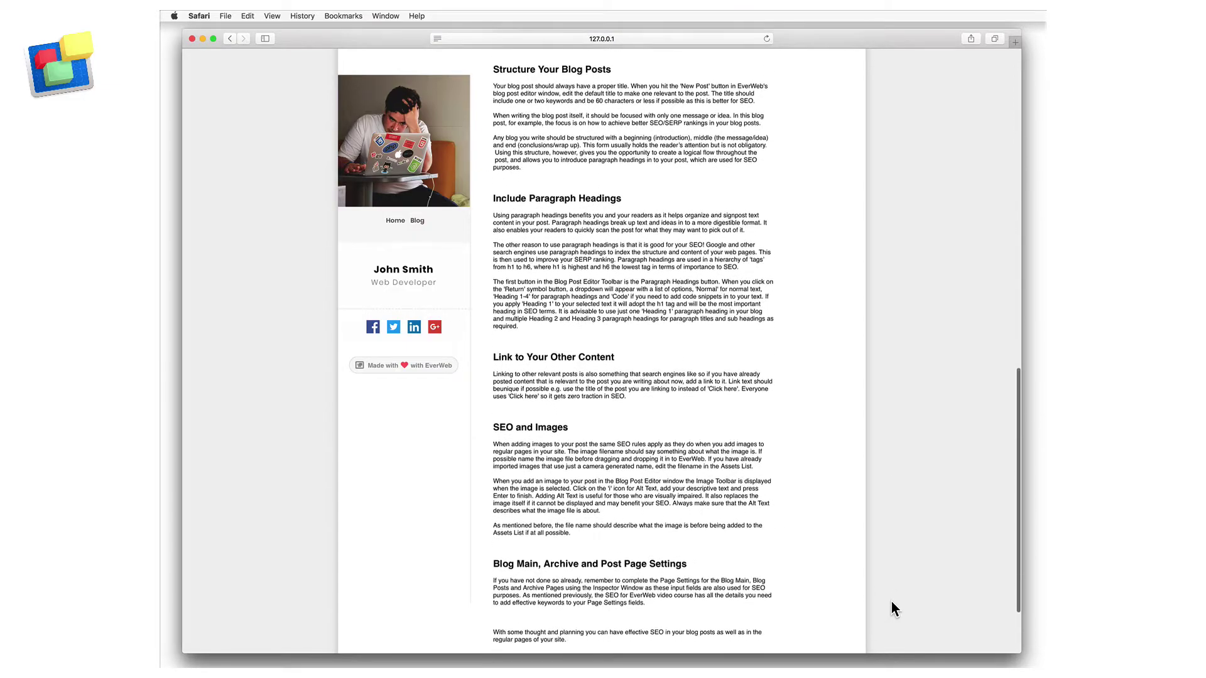
scroll(891, 601, down, 1)
scroll(892, 601, down, 1)
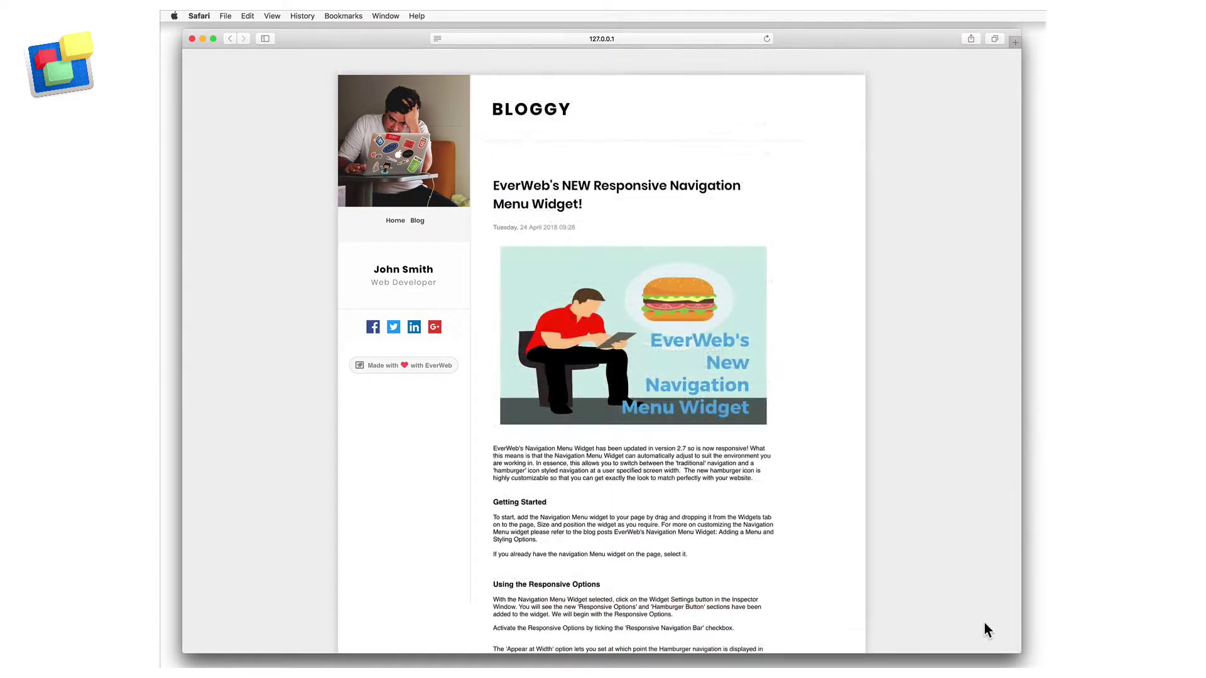
scroll(985, 623, down, 2)
scroll(985, 623, down, 3)
scroll(985, 623, down, 1)
scroll(985, 623, down, 1)
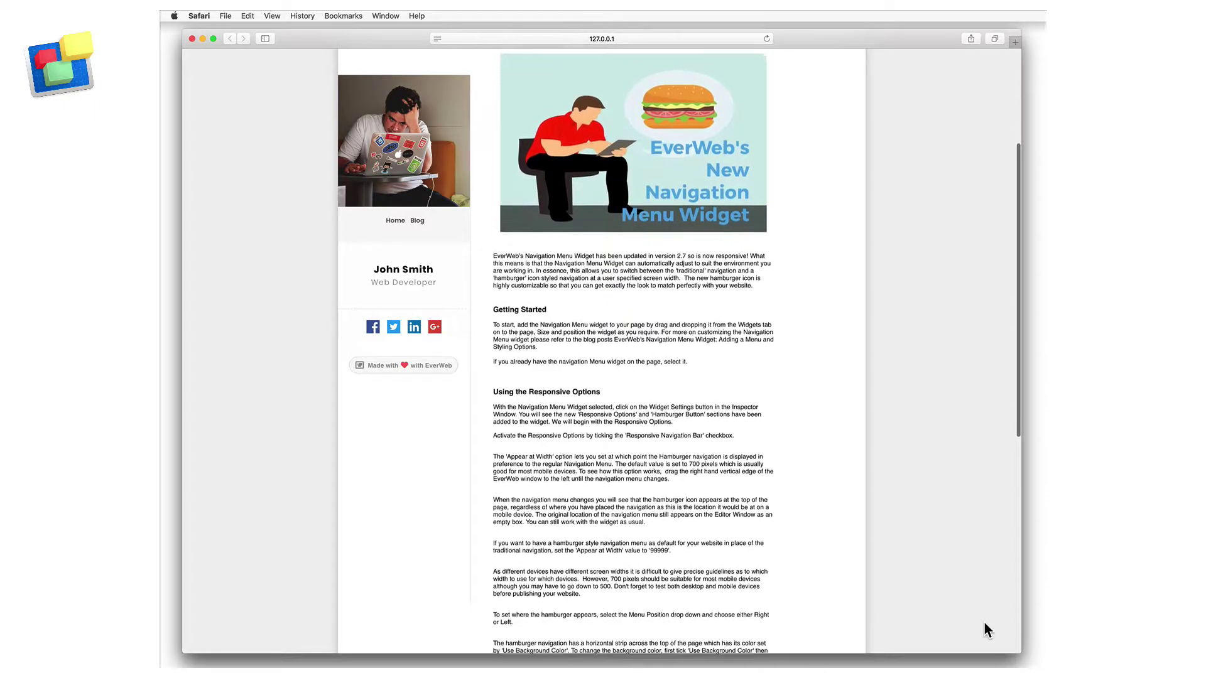
scroll(985, 623, down, 1)
scroll(985, 623, down, 5)
scroll(985, 623, down, 2)
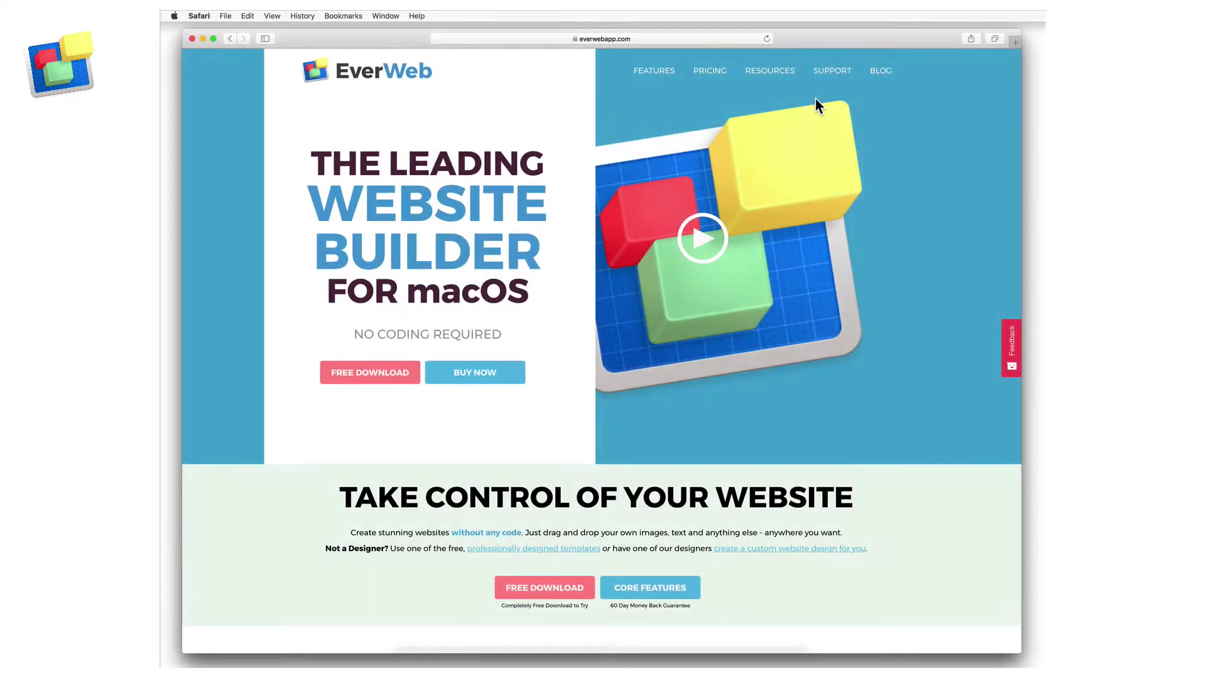
mouse_move(770, 71)
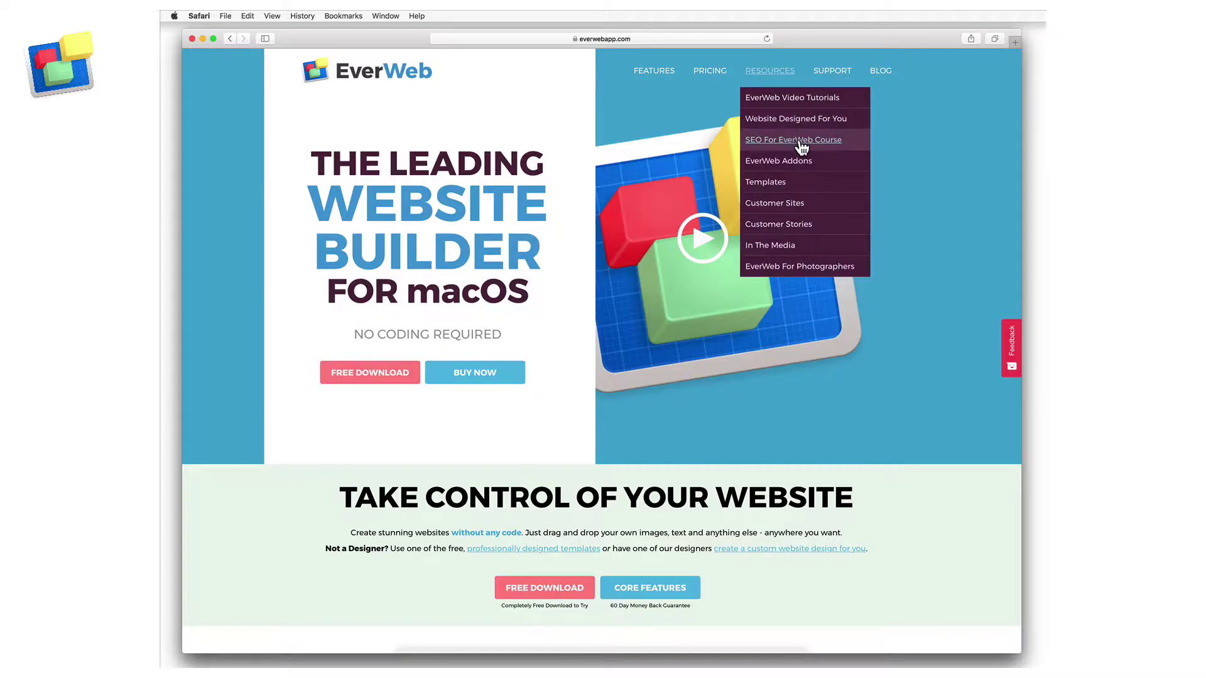
Go to the SEO For EverWeb Course page from the Resources menu
click(849, 145)
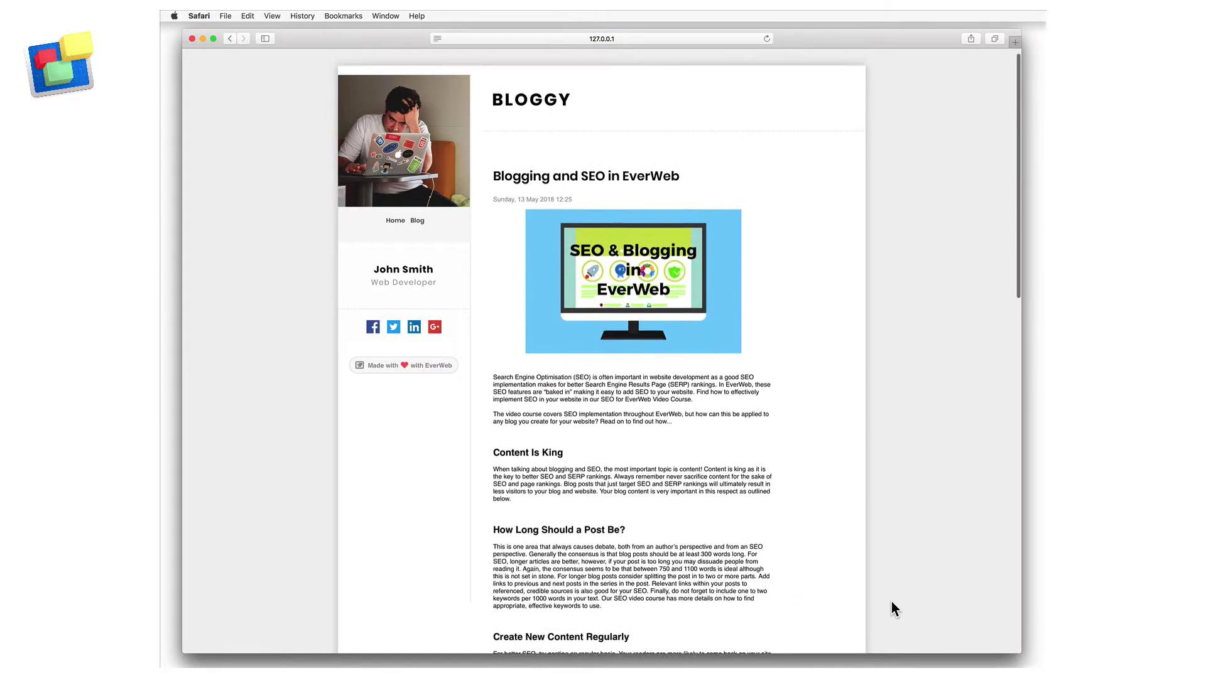
Read down the SEO post and follow its footer link to the navigation widget post
scroll(891, 602, down, 3)
scroll(891, 601, down, 2)
scroll(891, 601, down, 2)
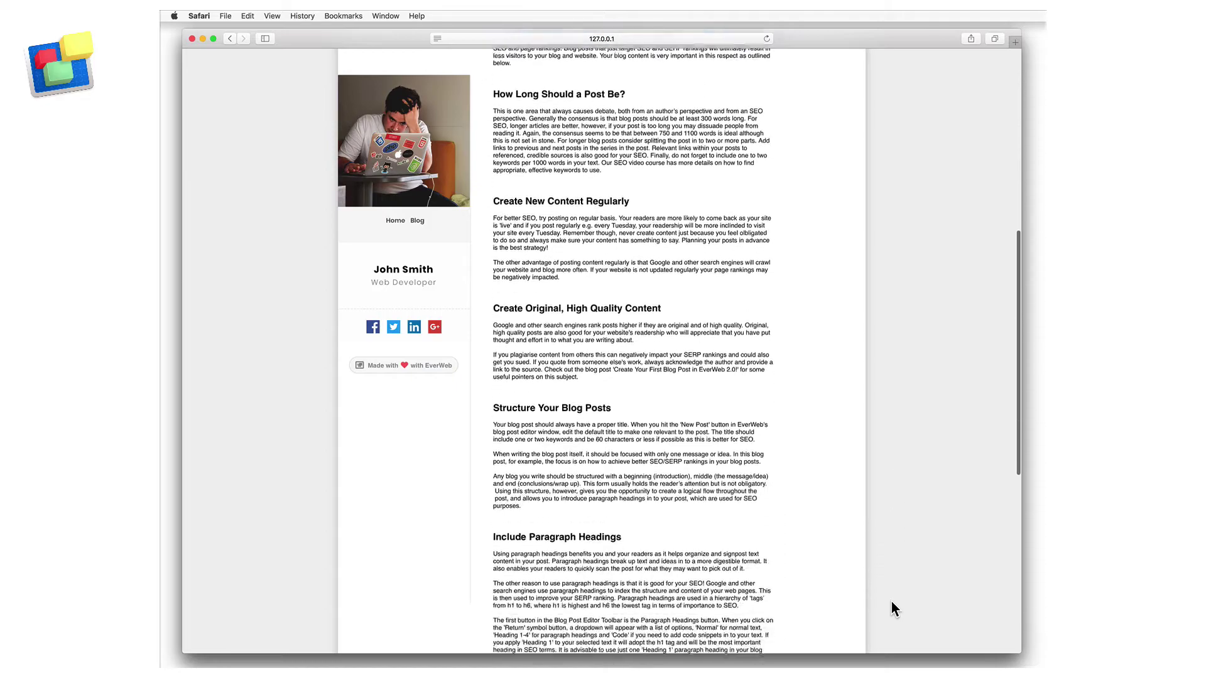
scroll(891, 602, down, 2)
scroll(891, 601, down, 2)
scroll(891, 601, down, 2)
scroll(891, 602, down, 2)
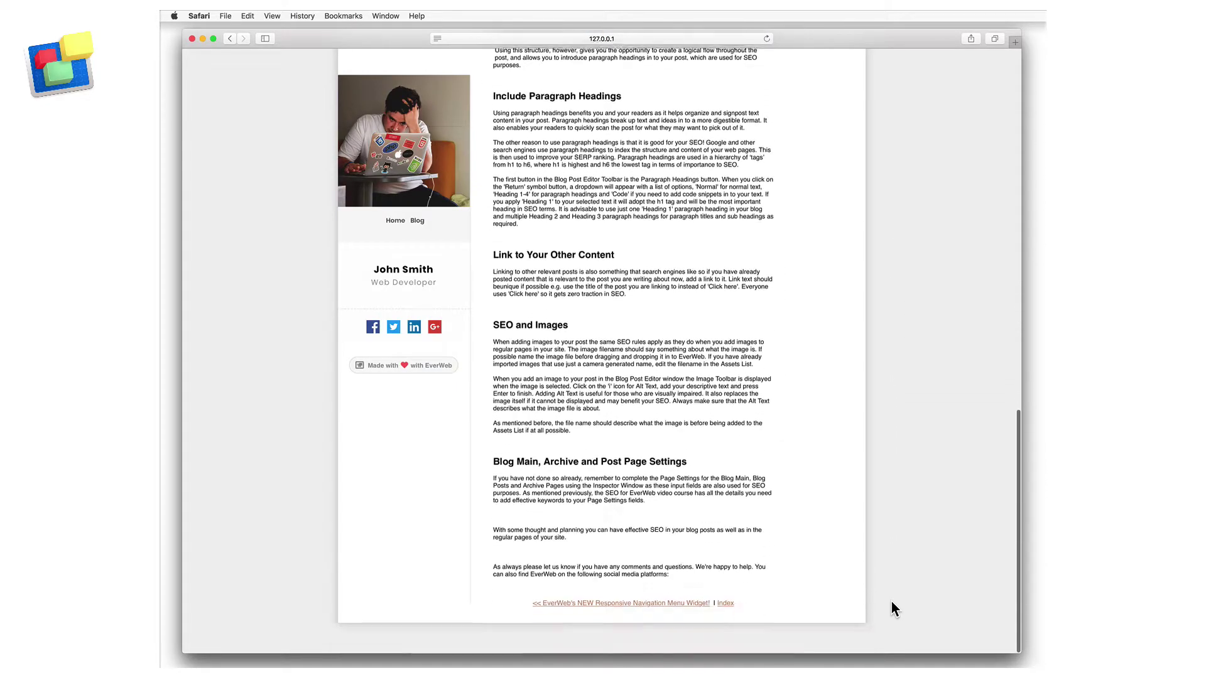
click(602, 608)
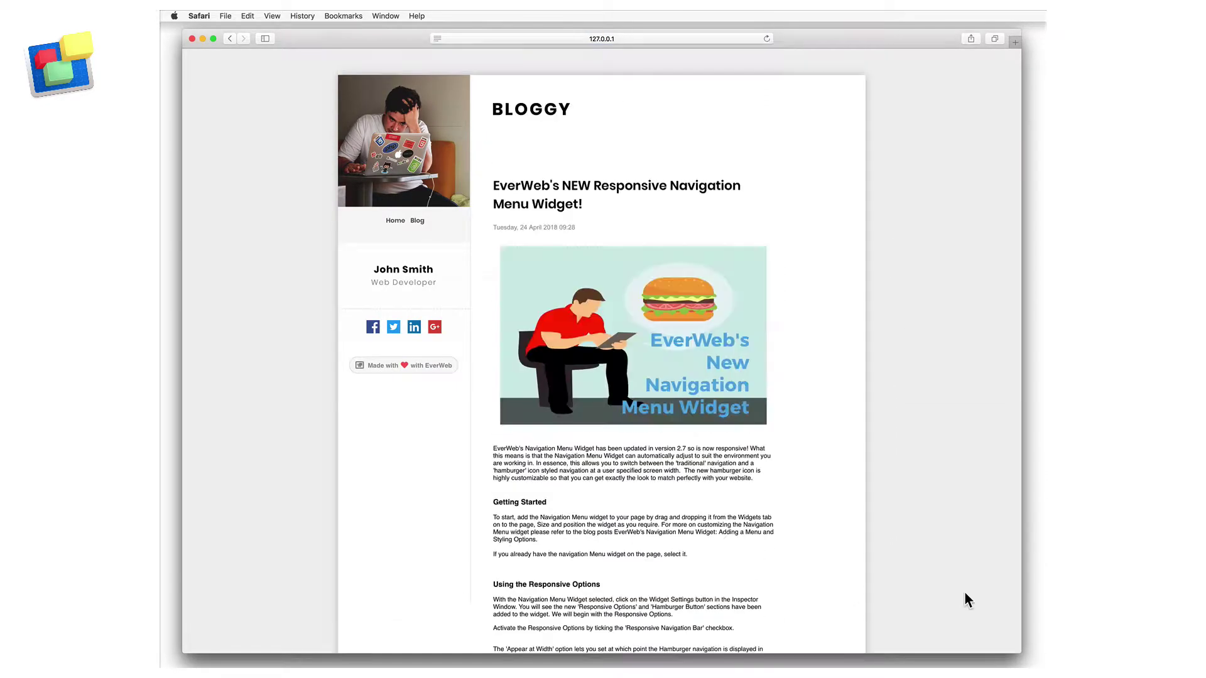
Read through the navigation widget post
scroll(965, 593, down, 2)
scroll(965, 593, down, 3)
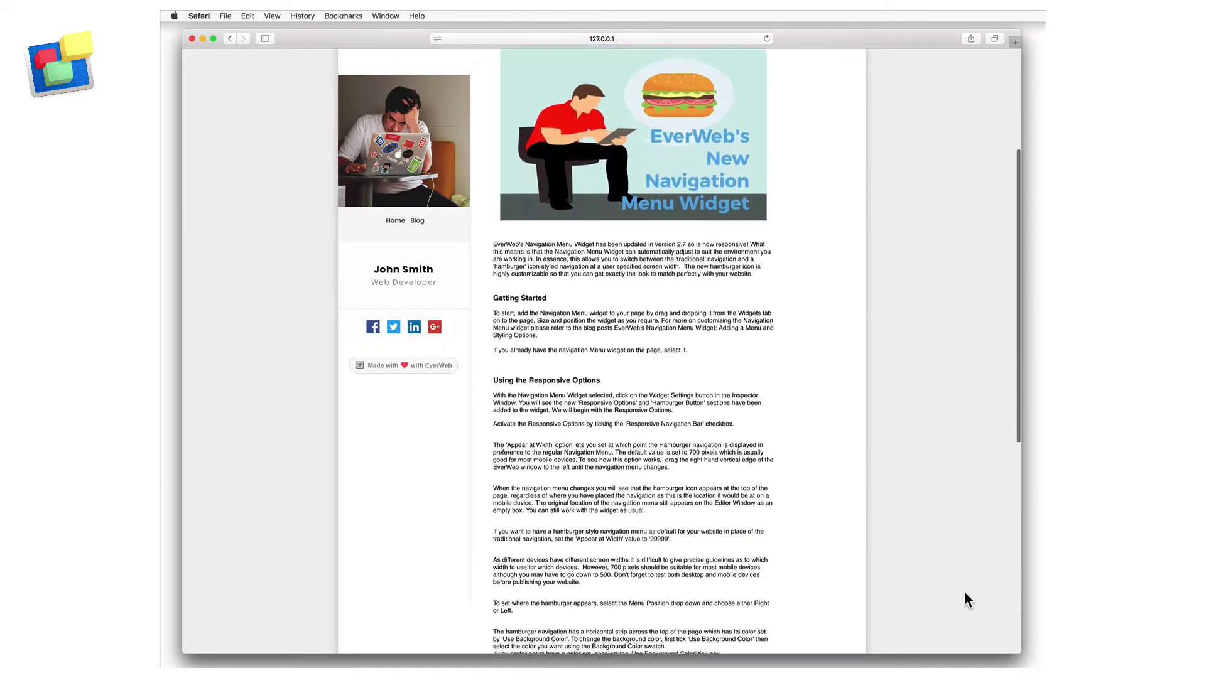
scroll(965, 593, down, 3)
scroll(965, 593, down, 3)
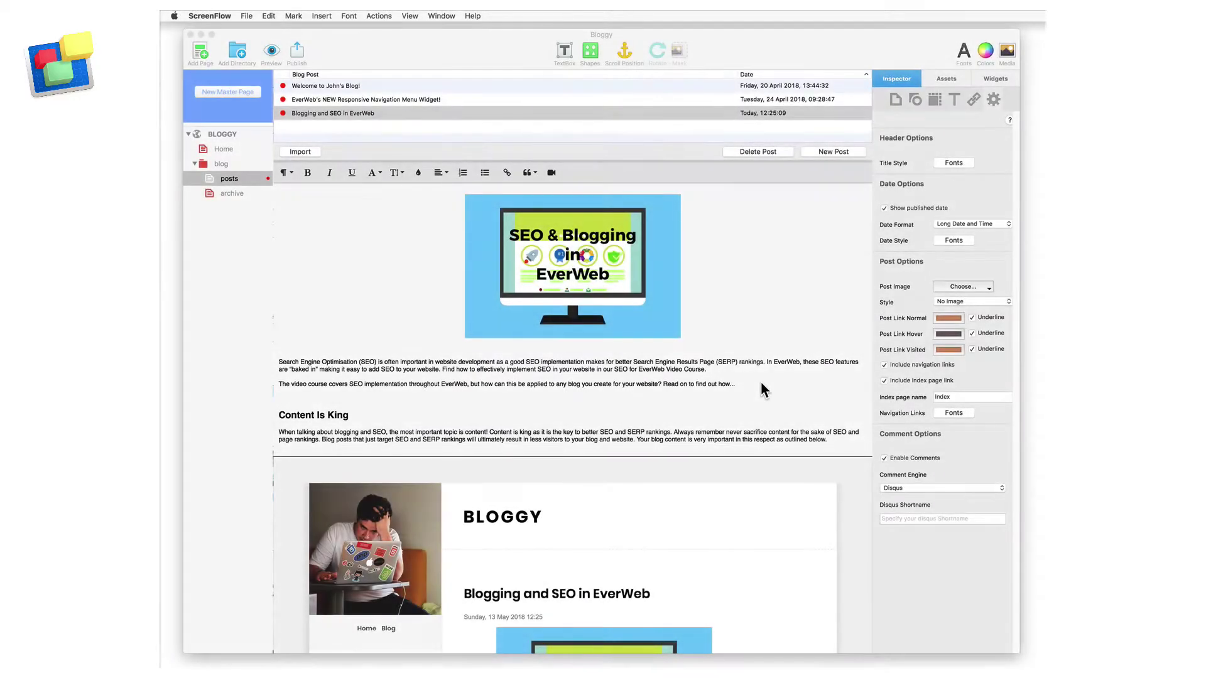
Place the cursor in the Blogging and SEO post body in EverWeb and scroll its text
click(761, 384)
scroll(761, 389, down, 1)
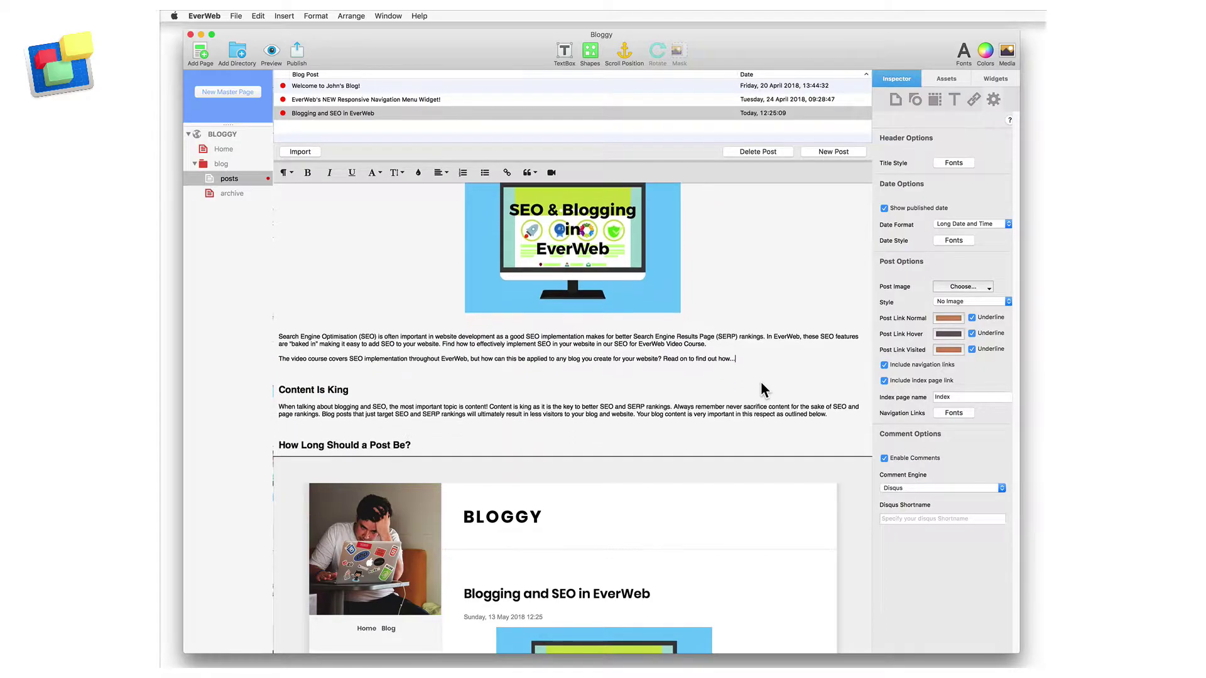
scroll(761, 384, down, 5)
scroll(761, 382, down, 2)
scroll(761, 382, down, 2)
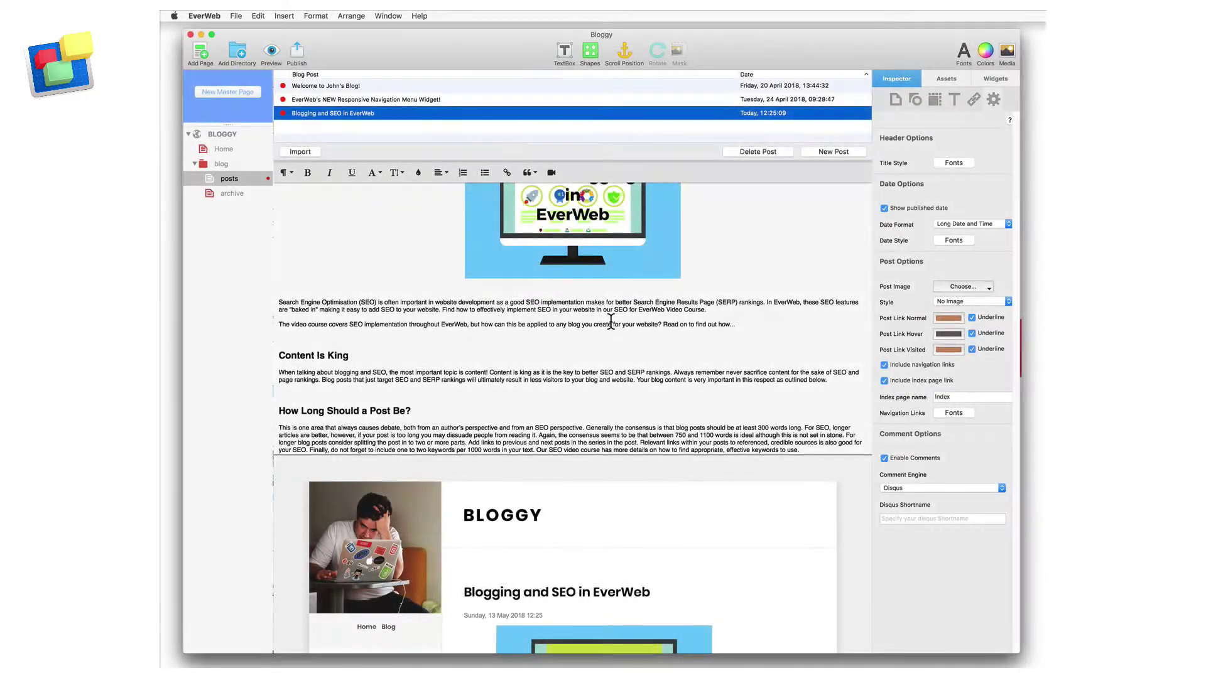
Link 'SEO for EverWeb Video Course' to the pasted course URL, opening in a new tab
click(612, 309)
drag(613, 309, 703, 310)
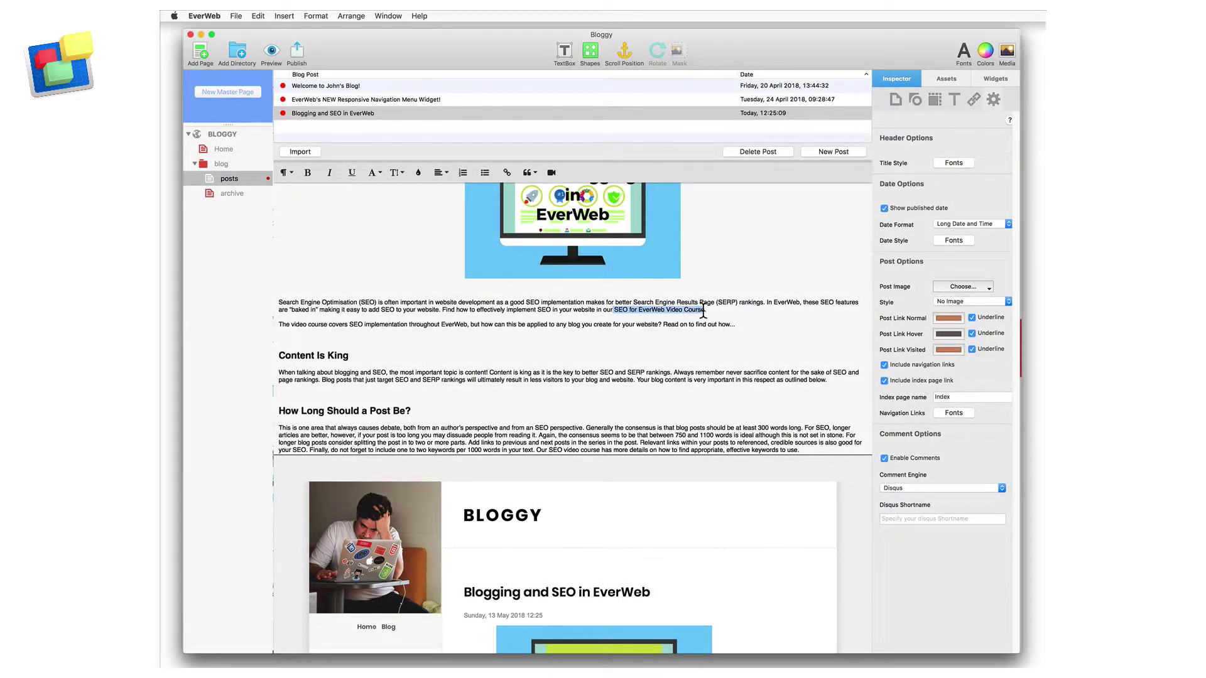
click(506, 172)
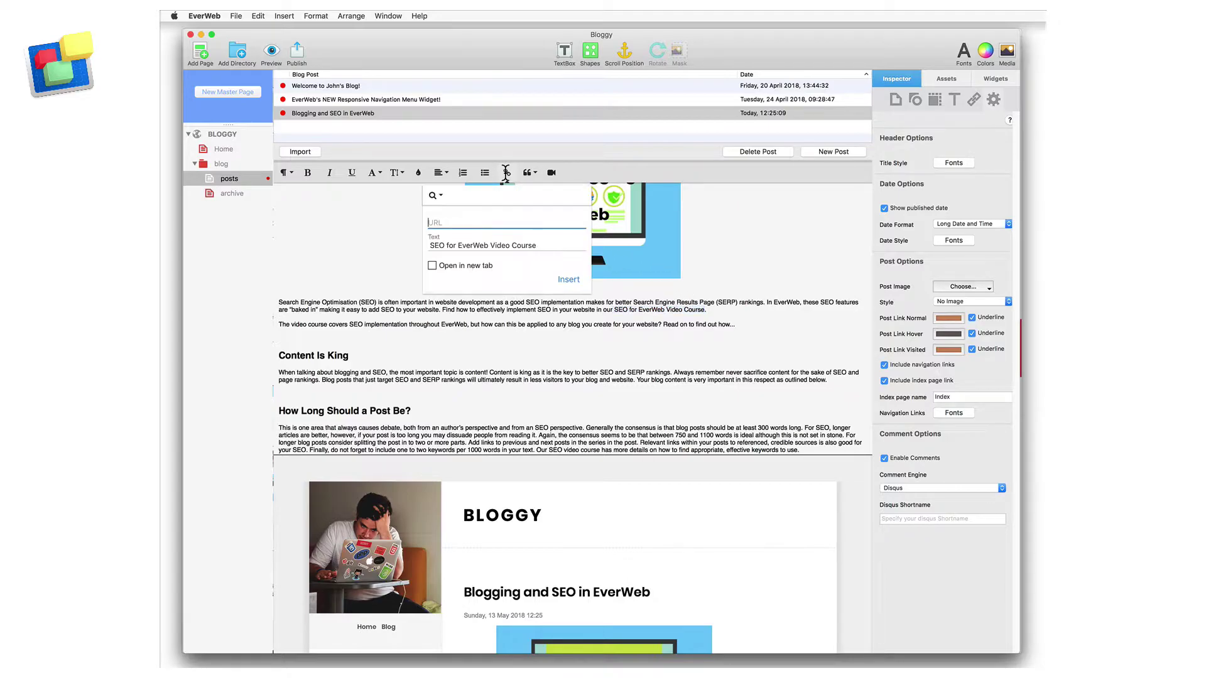
key(super+v)
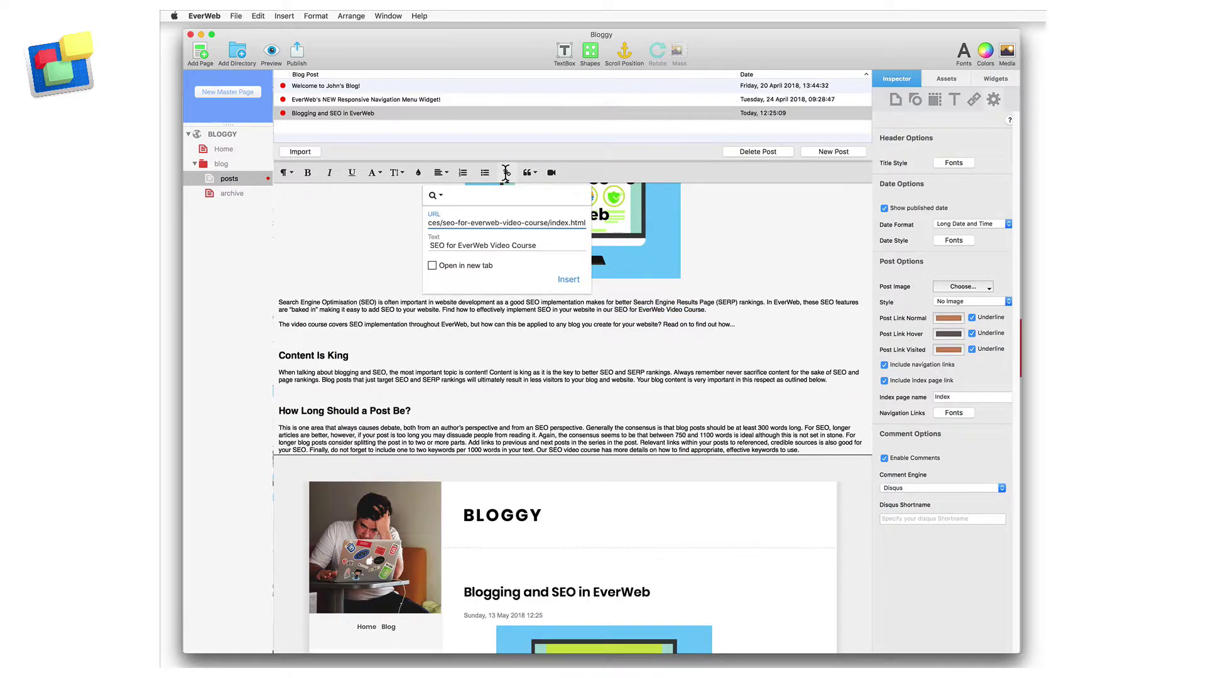
click(433, 266)
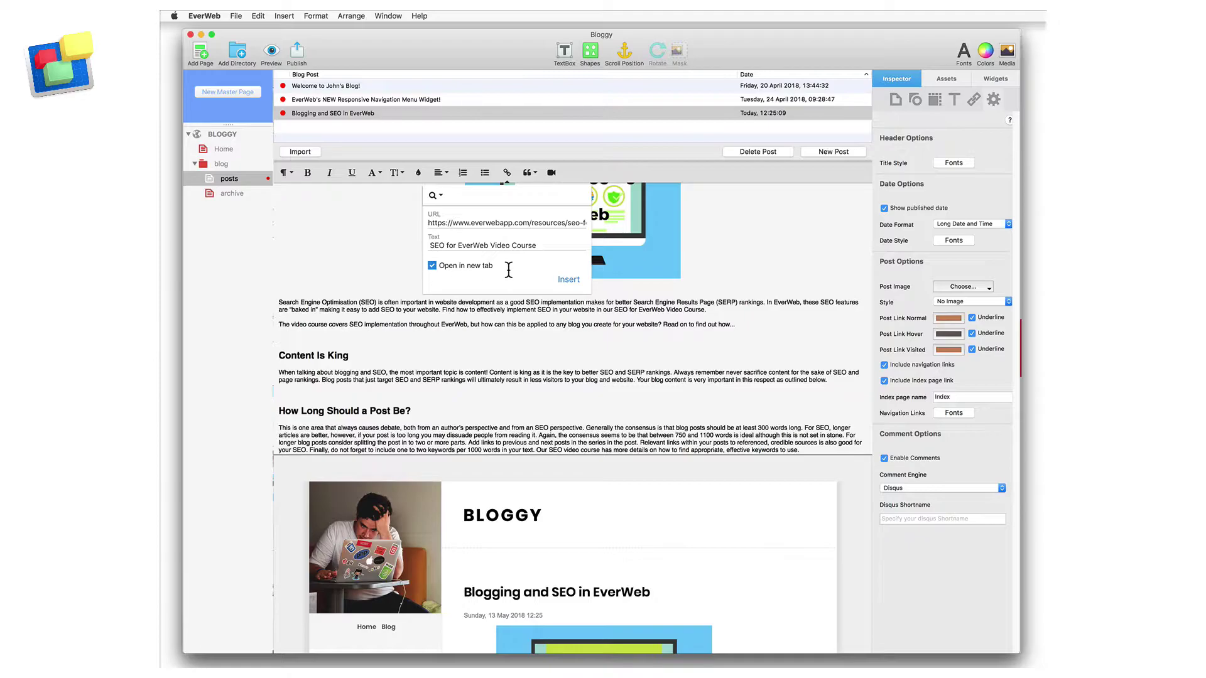
click(576, 281)
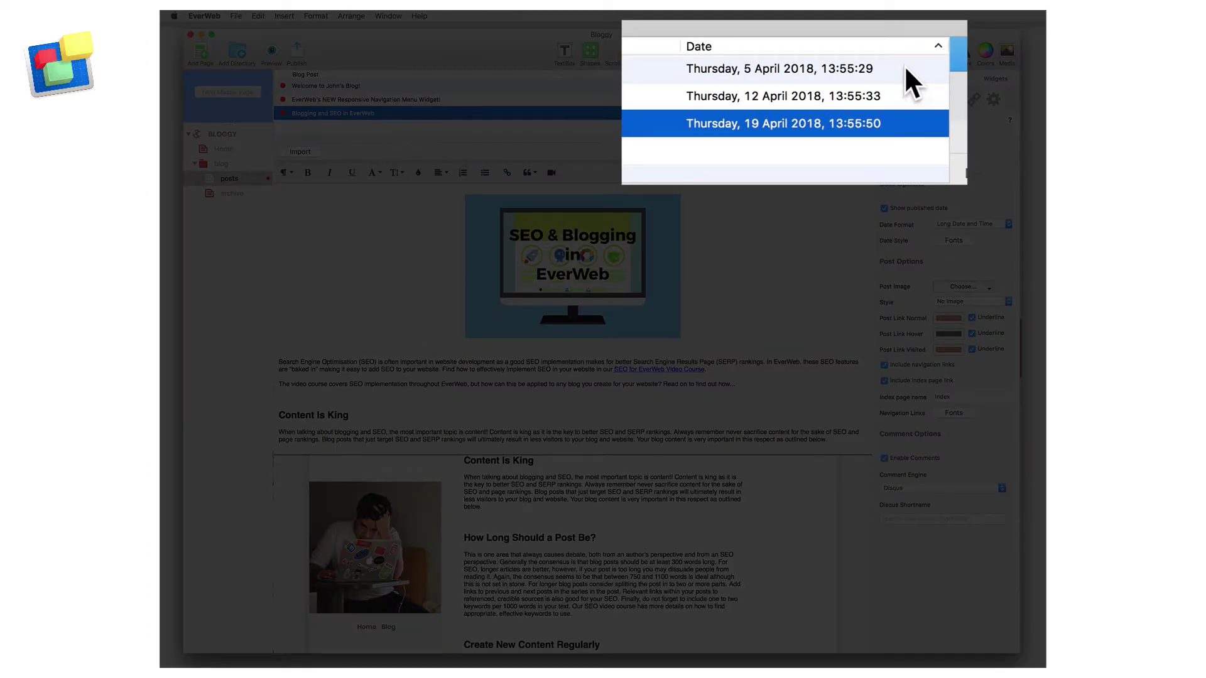
Change the post dates in the Date column to 5, 12 and 19 April 2018
click(905, 68)
click(905, 98)
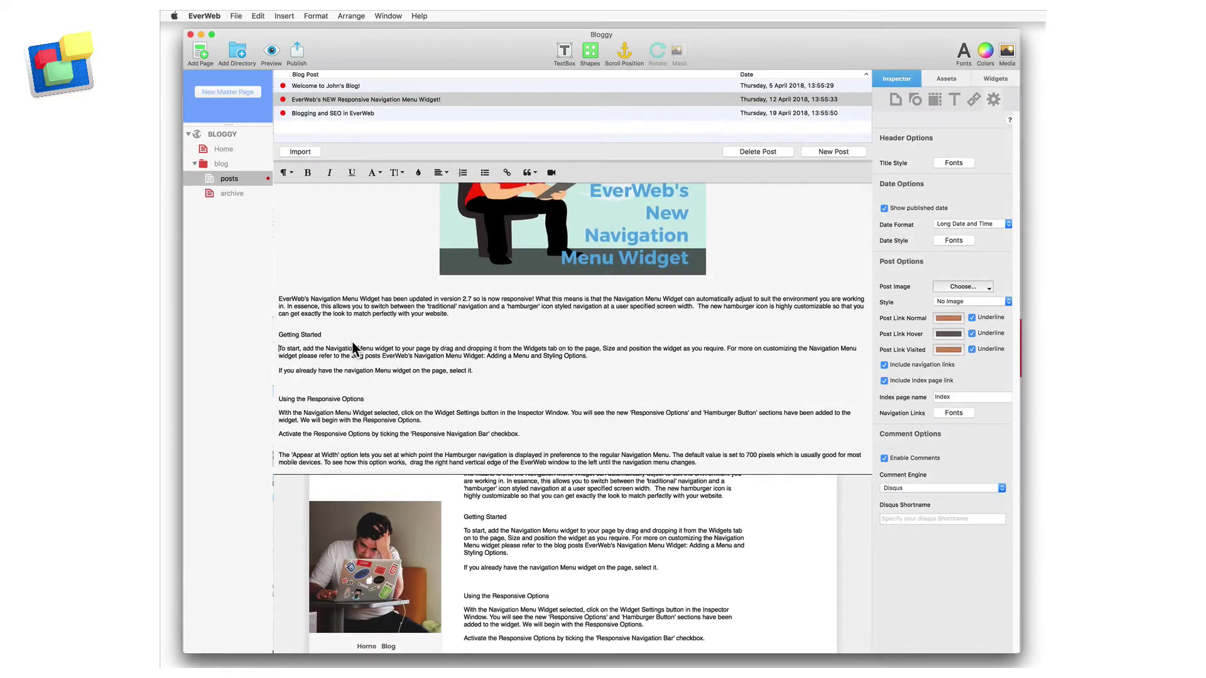
Make the Getting Started line a Heading 2
triple_click(315, 334)
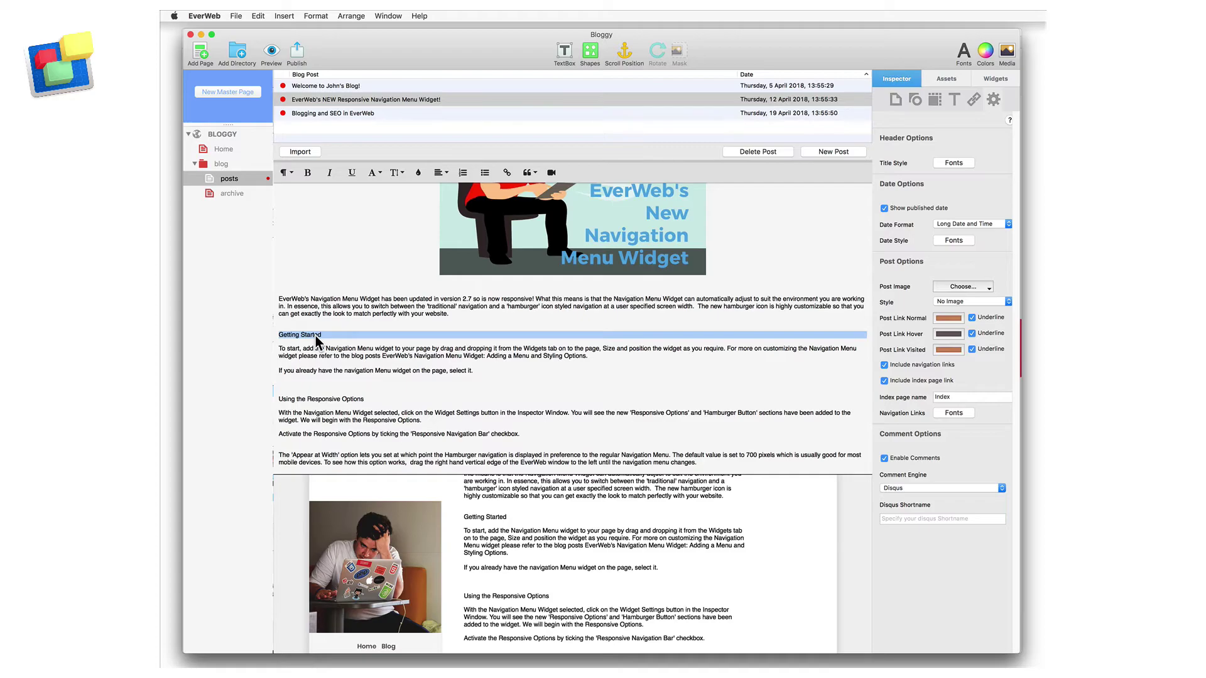
click(284, 172)
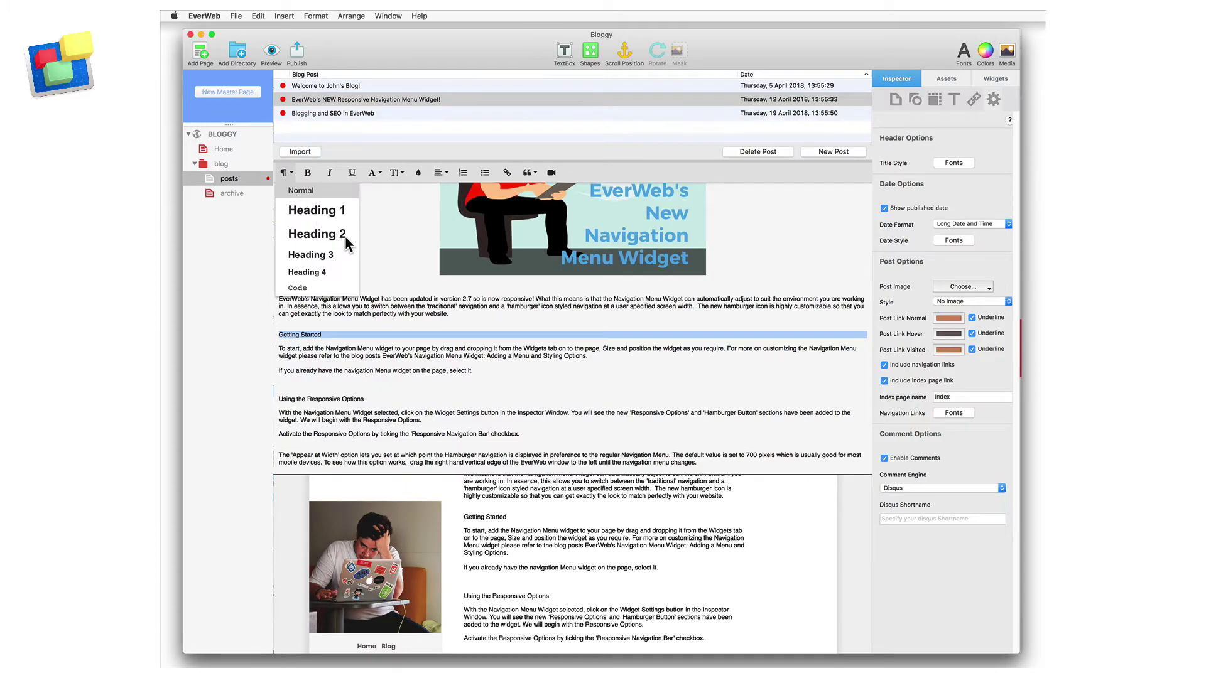
click(345, 236)
Select the Using the Responsive Options line and show the paragraph styles
scroll(403, 386, down, 1)
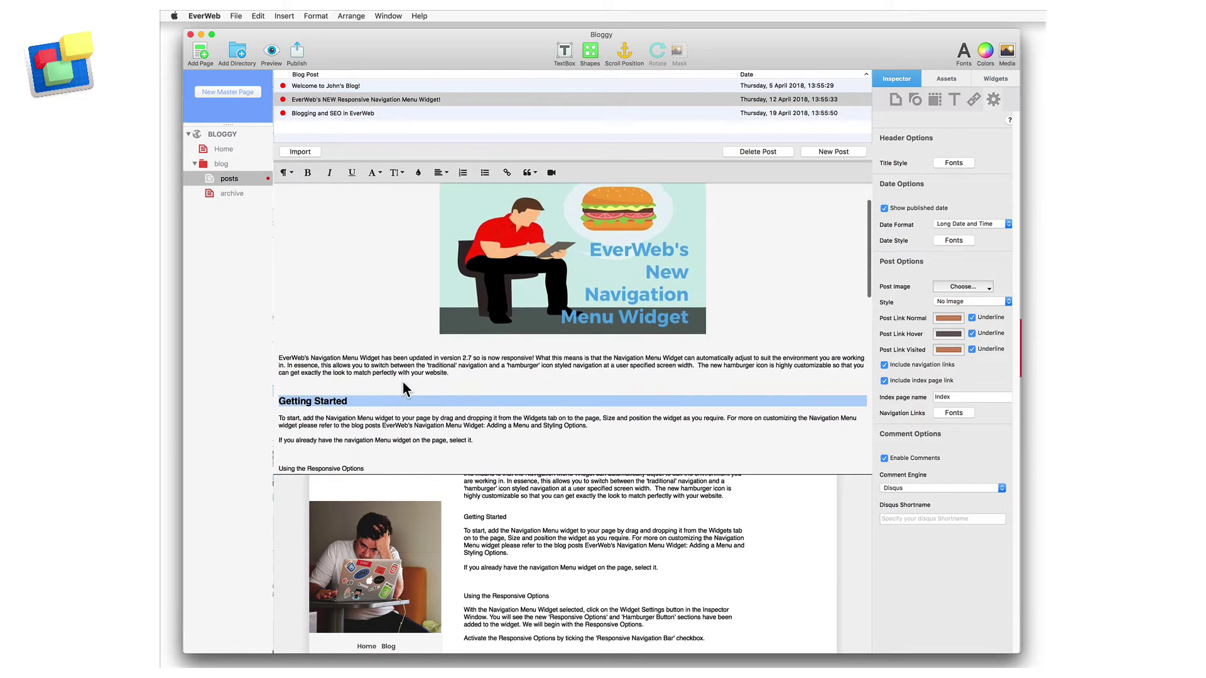
scroll(403, 387, down, 3)
scroll(402, 386, down, 2)
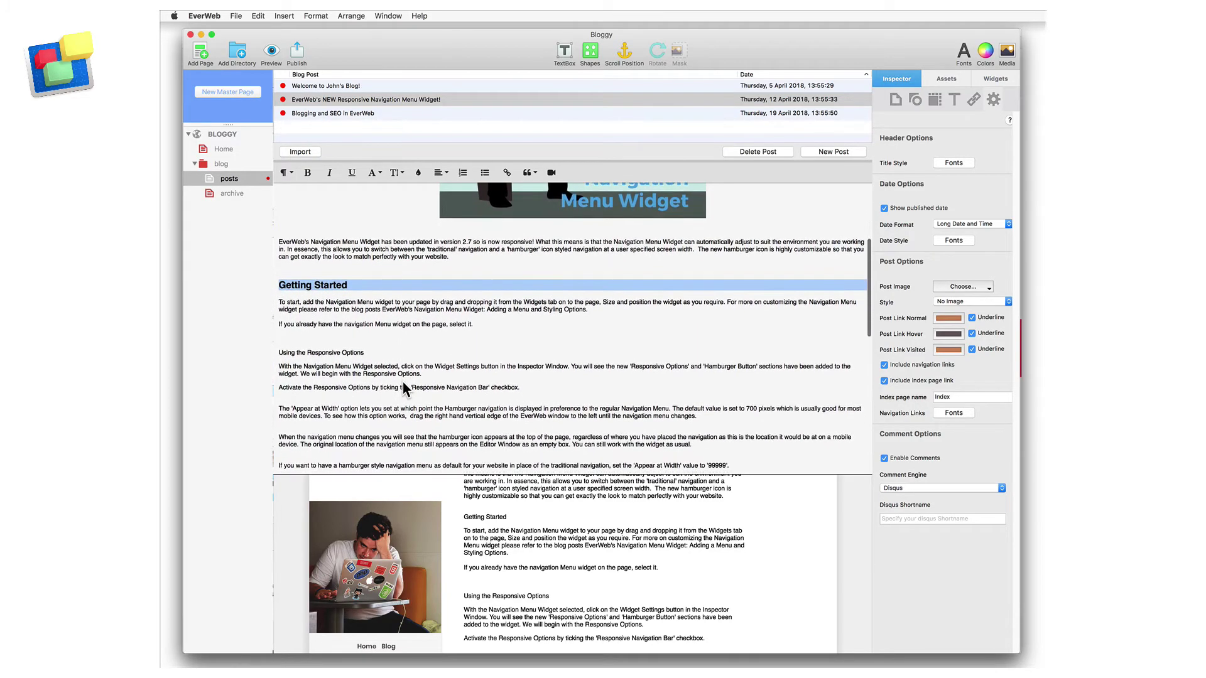
triple_click(353, 352)
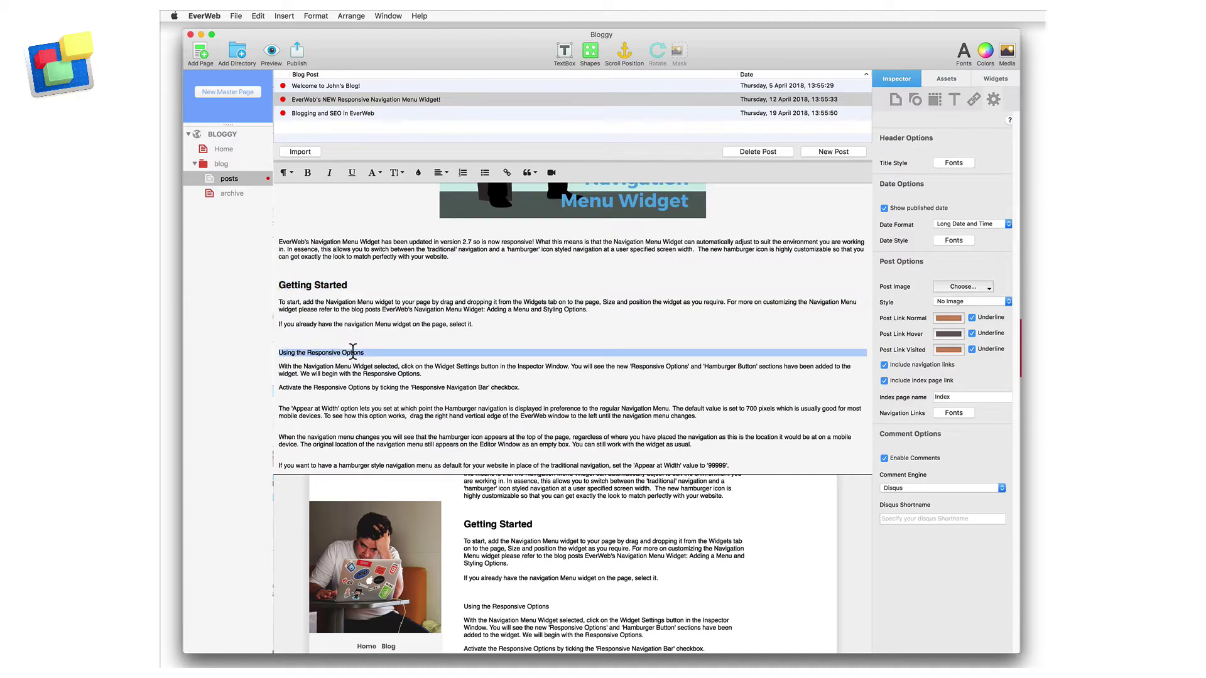
click(289, 174)
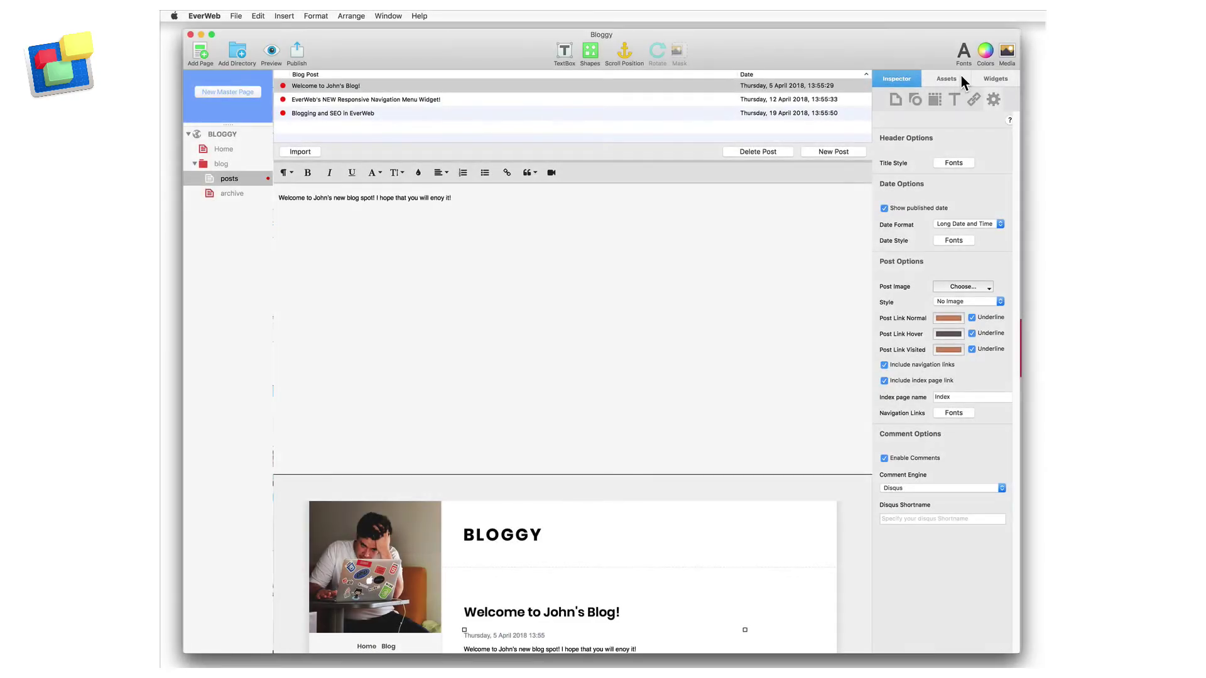
Rename the CAM-001-001A.png image asset to 'John Smith'
click(962, 77)
click(971, 173)
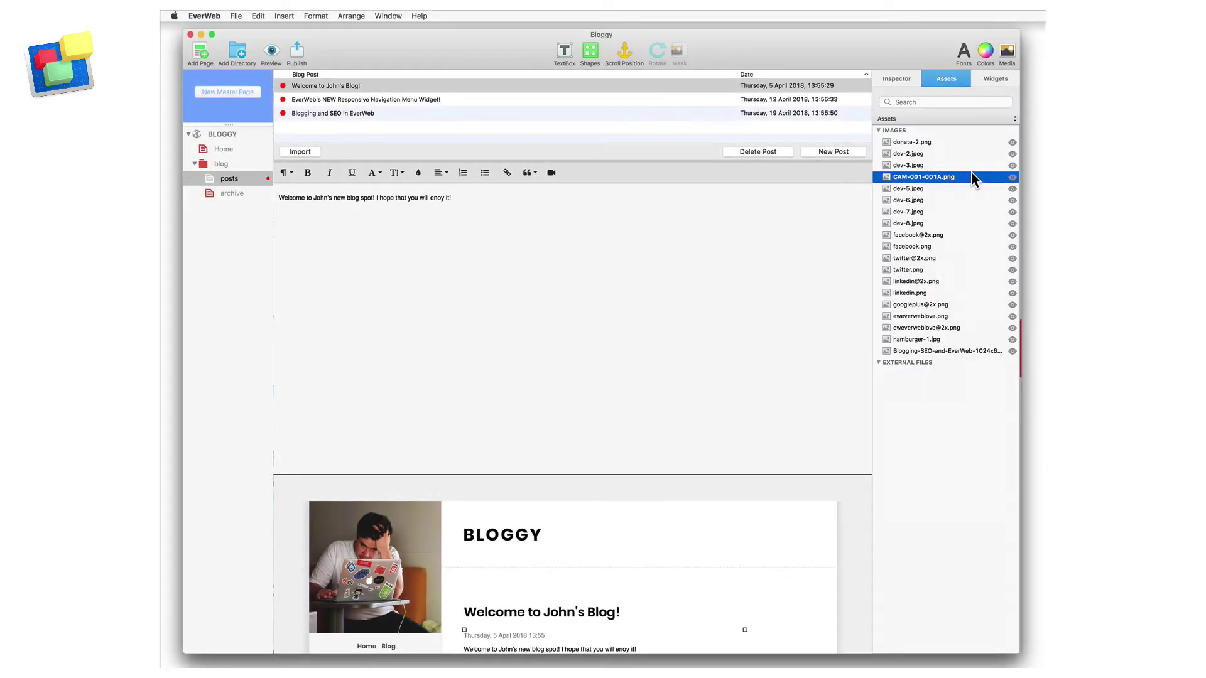
click(971, 172)
text(John Smi)
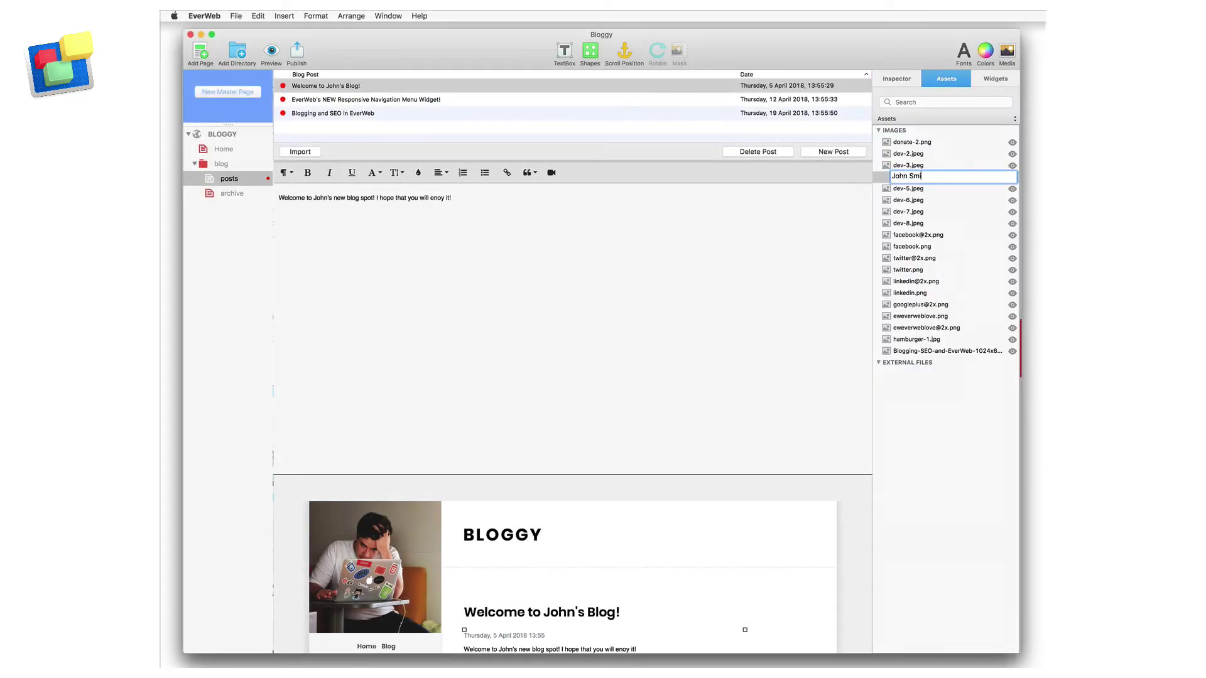
text(th)
key(Return)
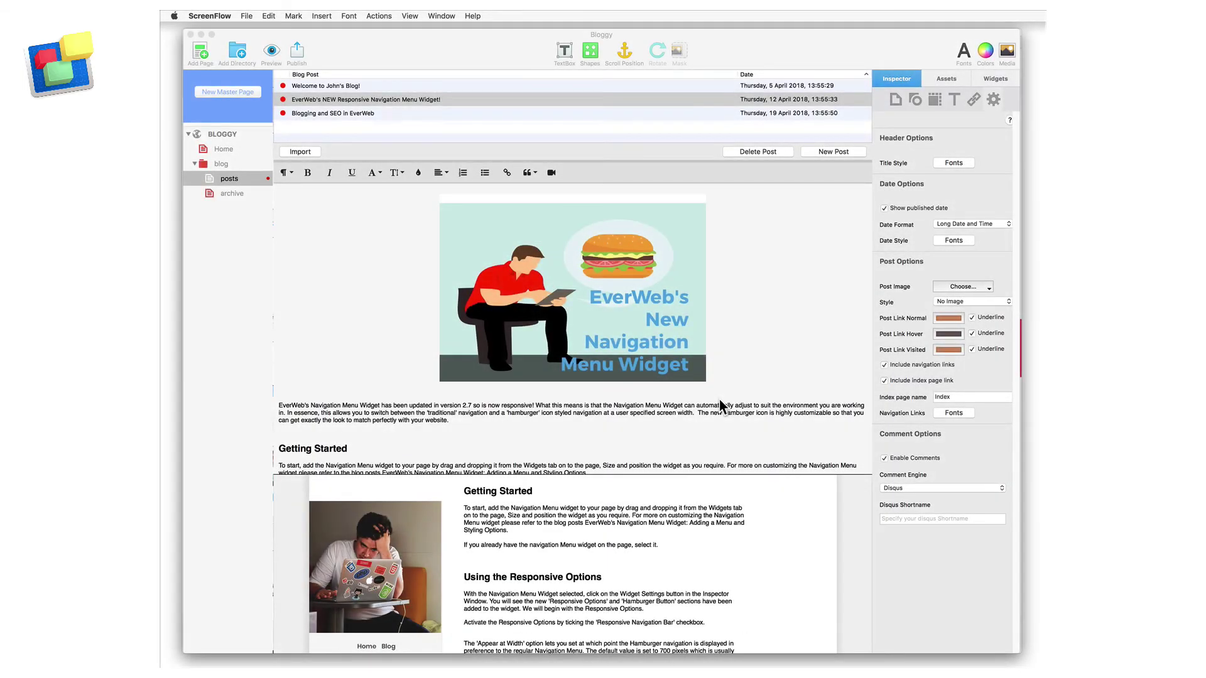
Give the banner image the alt text 'EverWeb's Navigation Menu Widget'
click(648, 341)
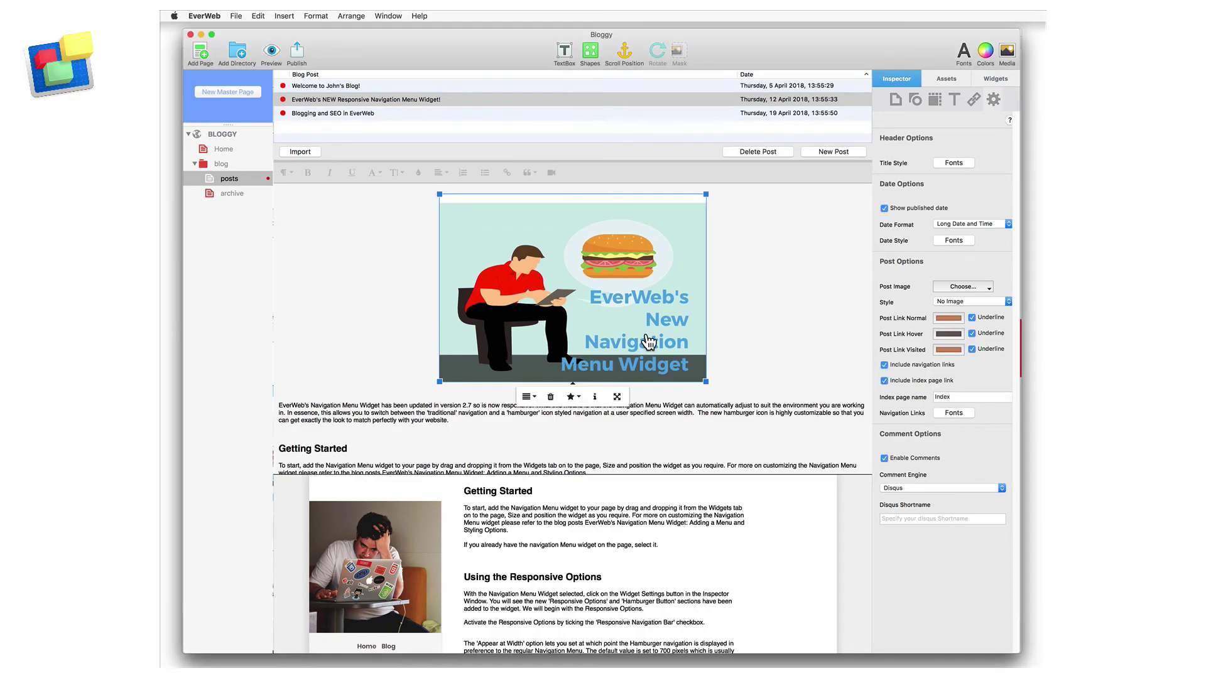
click(595, 397)
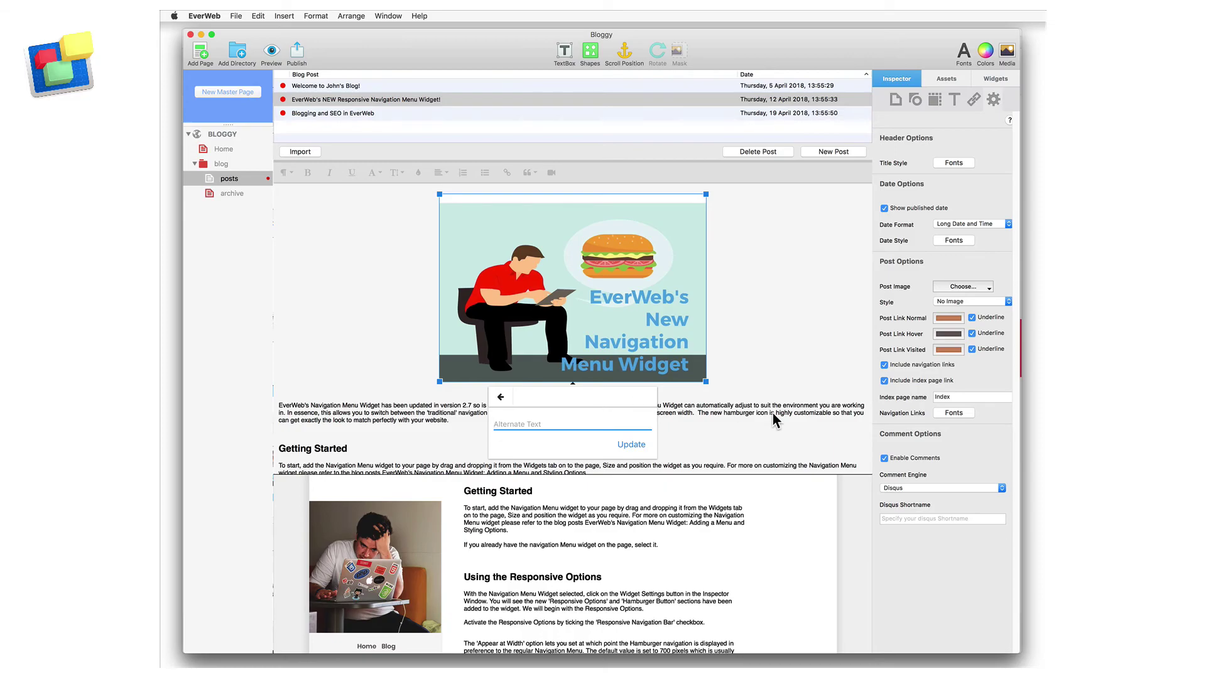
text(EverWeb's N)
text(avigation Menu)
text( Wi)
text(dget)
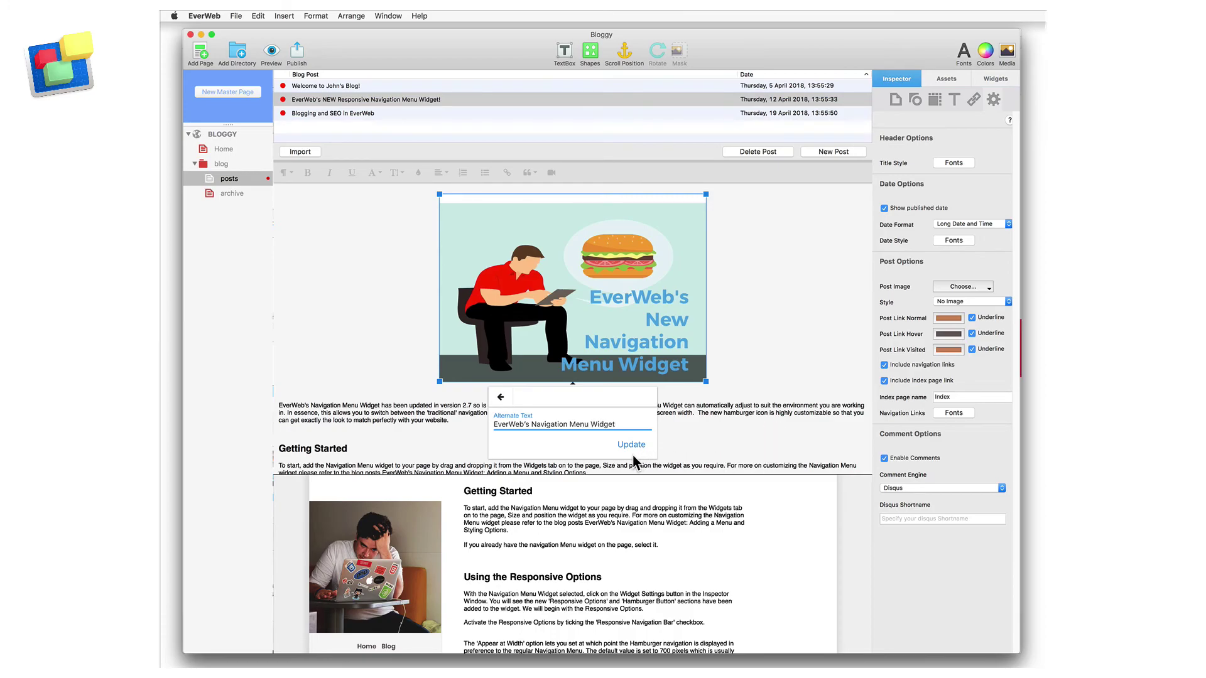
click(633, 445)
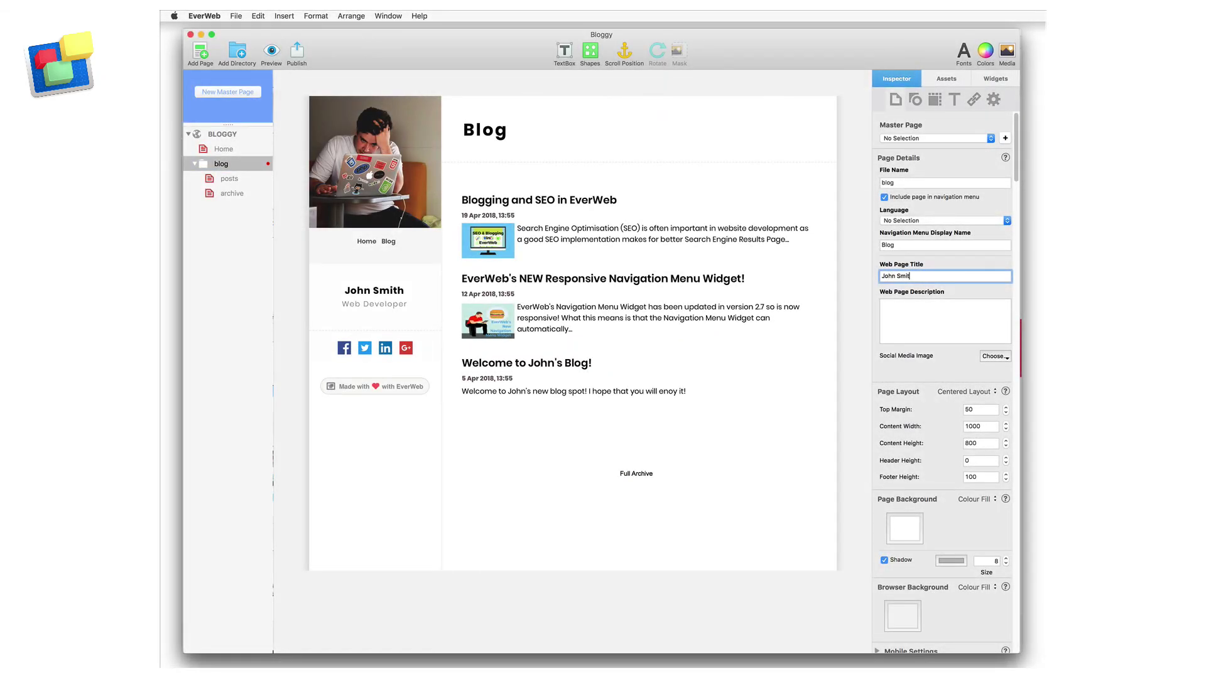
Enter 'John Smith Blog' as the blog page's web page title
text(h Blog)
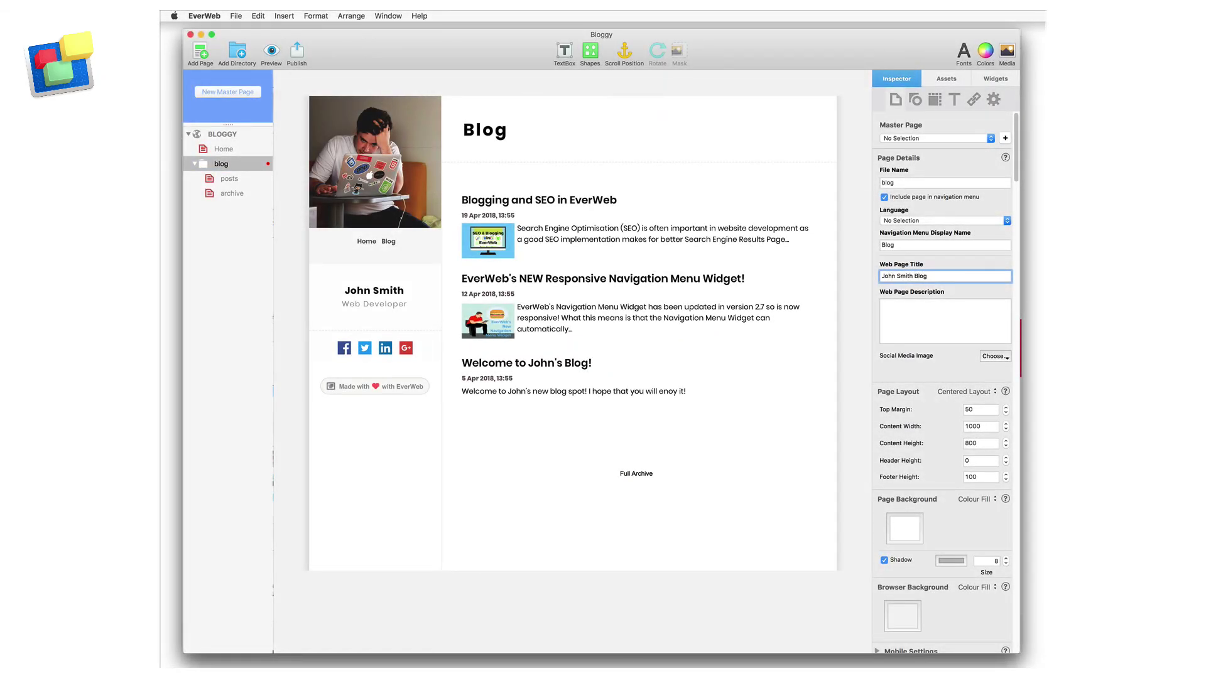